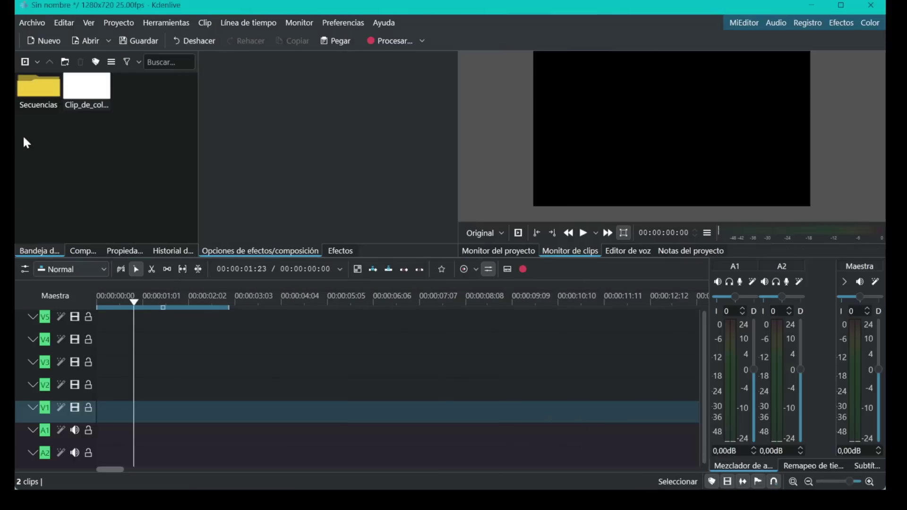
Step: Place the white color clip at the start of track V1
{"action": "left_click", "coordinate": [89, 85]}
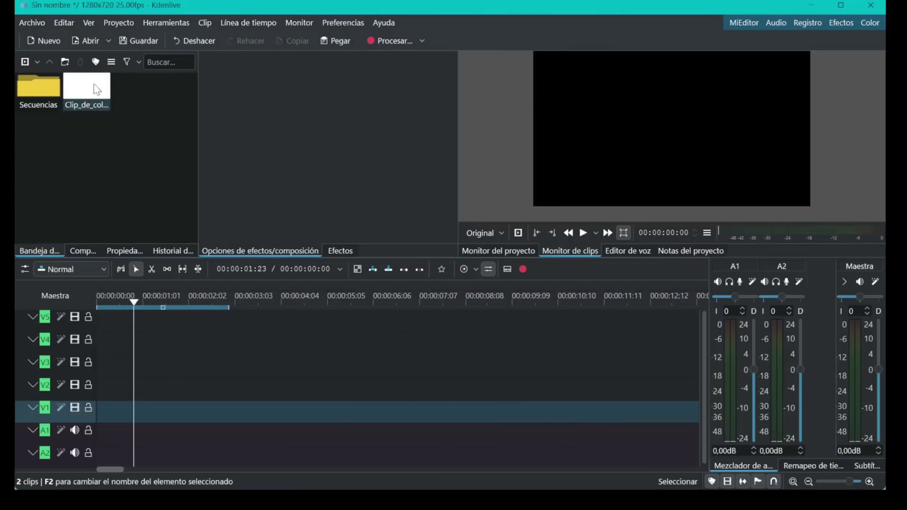
{"action": "left_click_drag", "start_coordinate": [93, 94], "coordinate": [99, 412]}
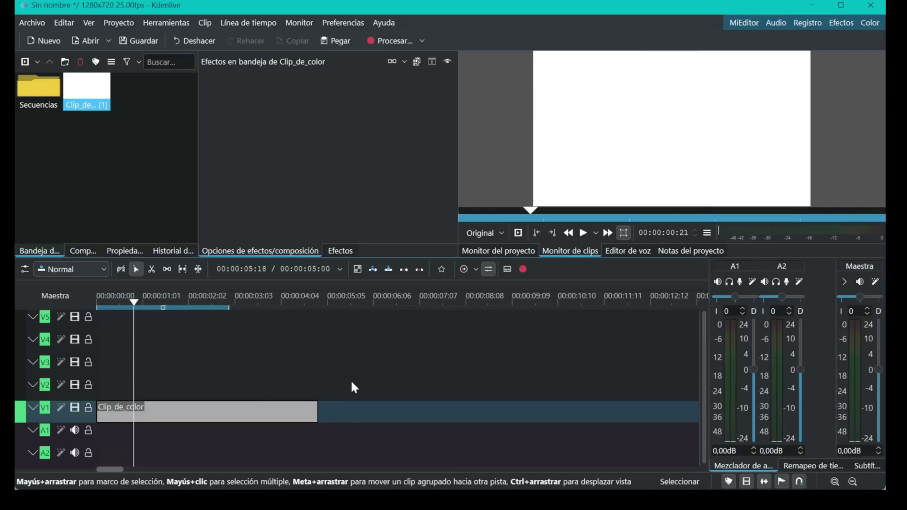
Step: Create a five-second pink color clip and place it at the start of track V2
{"action": "right_click", "coordinate": [106, 153]}
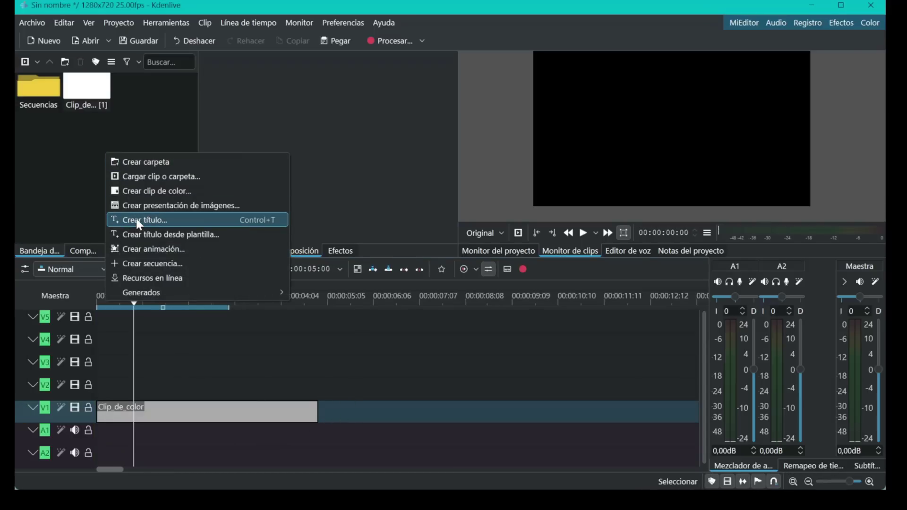
{"action": "left_click", "coordinate": [154, 190]}
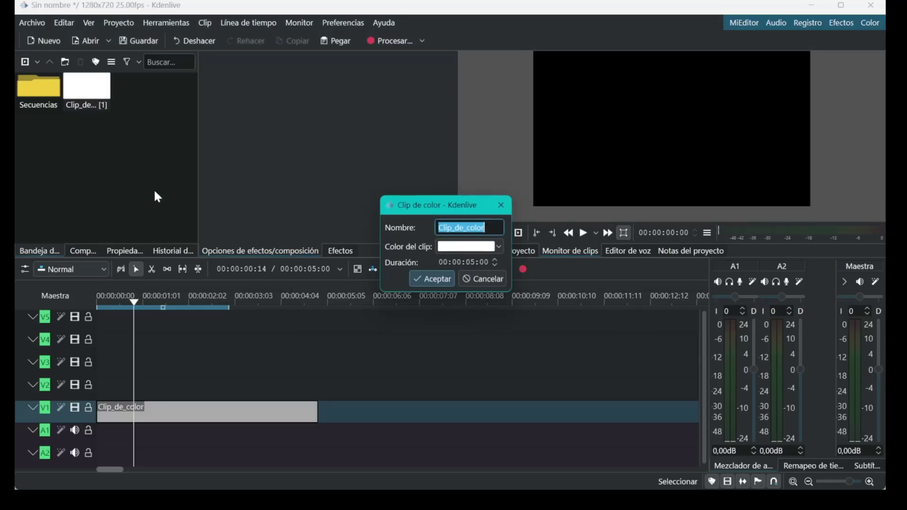
{"action": "left_click", "coordinate": [499, 247]}
{"action": "left_click", "coordinate": [473, 333]}
{"action": "left_click", "coordinate": [432, 279]}
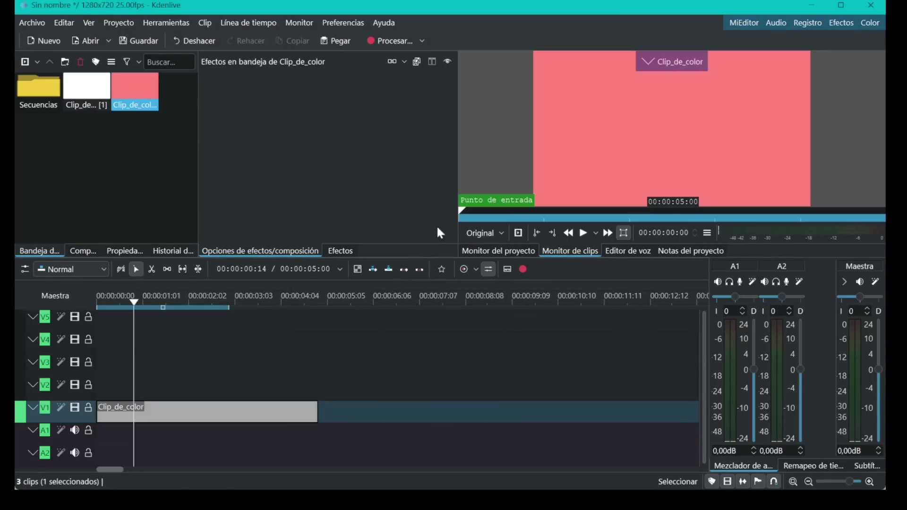
{"action": "left_click_drag", "start_coordinate": [134, 90], "coordinate": [98, 390]}
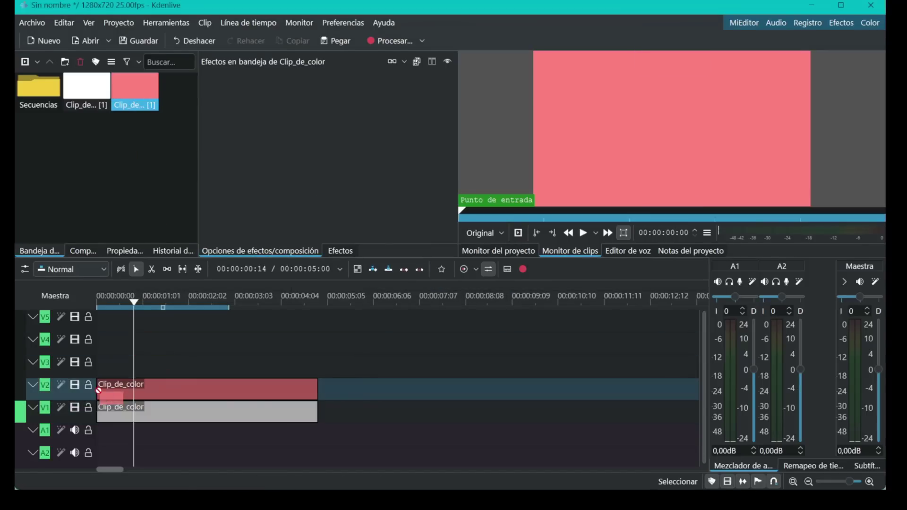
Step: Apply a Transformación effect with distortion enabled to the V2 clip, shrinking it to a 69 × 73 square at X 65, Y 38
{"action": "left_click", "coordinate": [270, 390]}
{"action": "left_click", "coordinate": [340, 251]}
{"action": "left_click_drag", "start_coordinate": [284, 132], "coordinate": [196, 389]}
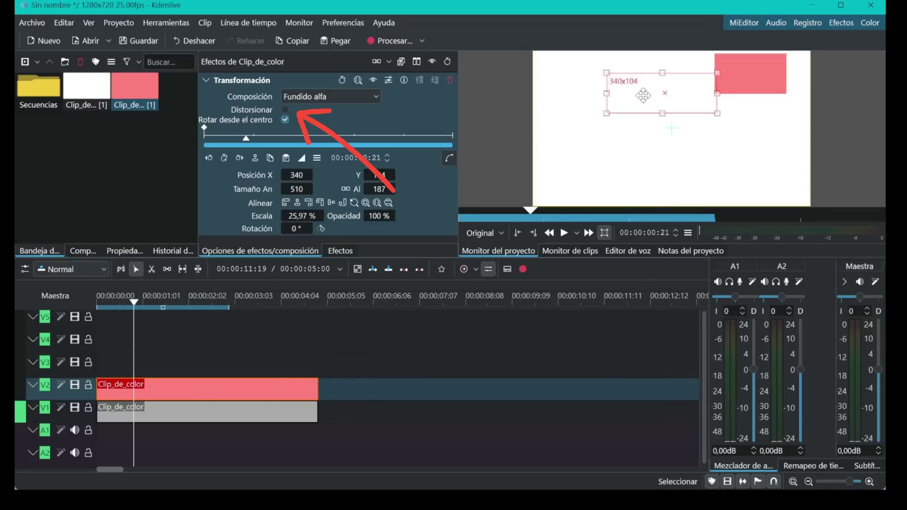
{"action": "left_click_drag", "start_coordinate": [662, 88], "coordinate": [555, 67]}
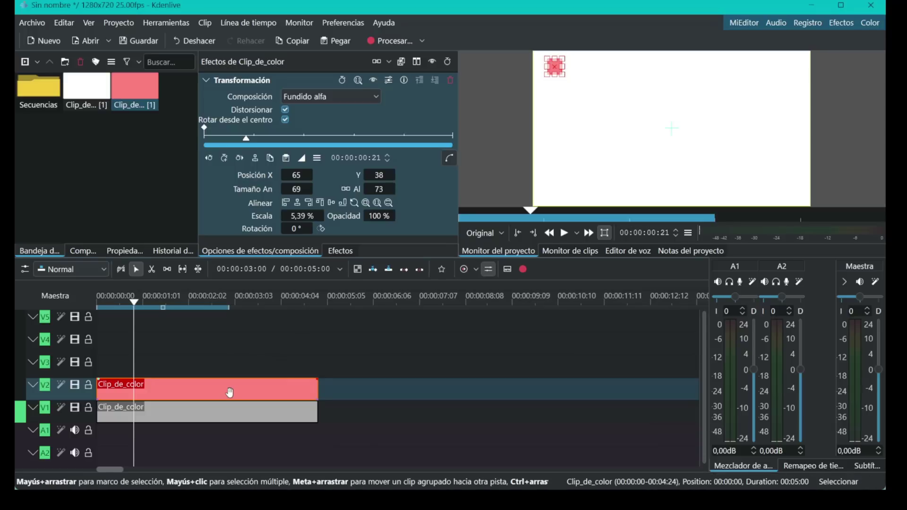
Step: Duplicate the pink clip and align the copy at the start of track V3
{"action": "left_click", "coordinate": [330, 301]}
{"action": "key", "text": "ctrl+v"}
{"action": "left_click_drag", "start_coordinate": [376, 385], "coordinate": [141, 363]}
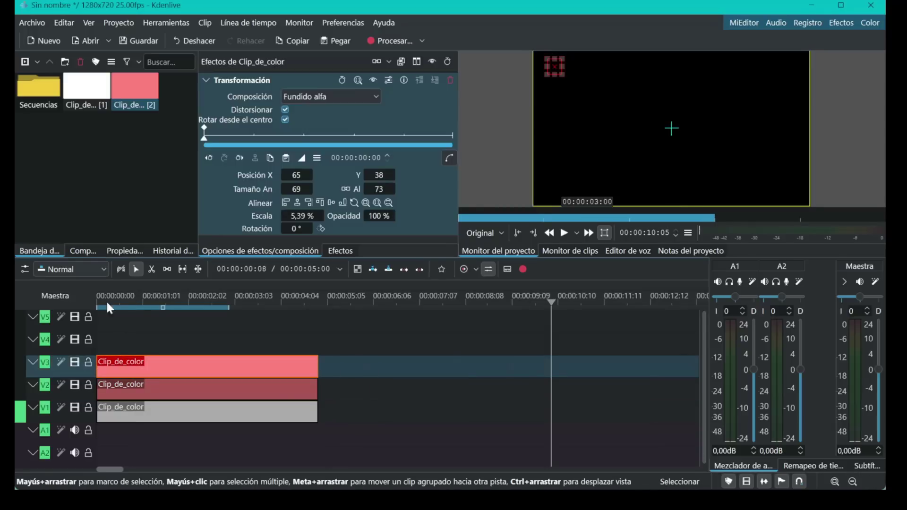
{"action": "left_click", "coordinate": [102, 301]}
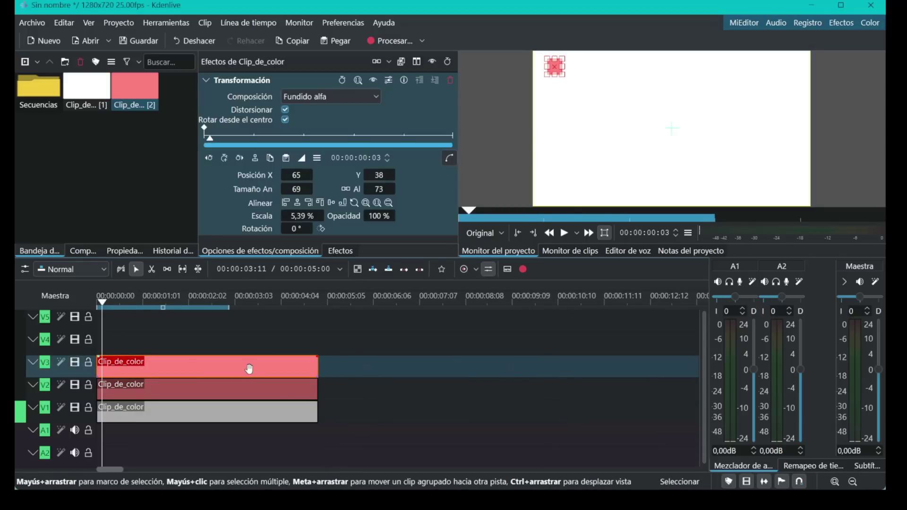
Step: Set the V3 square's vertical position to 130 so that it sits below the first square
{"action": "double_click", "coordinate": [379, 174]}
{"action": "type", "text": "10"}
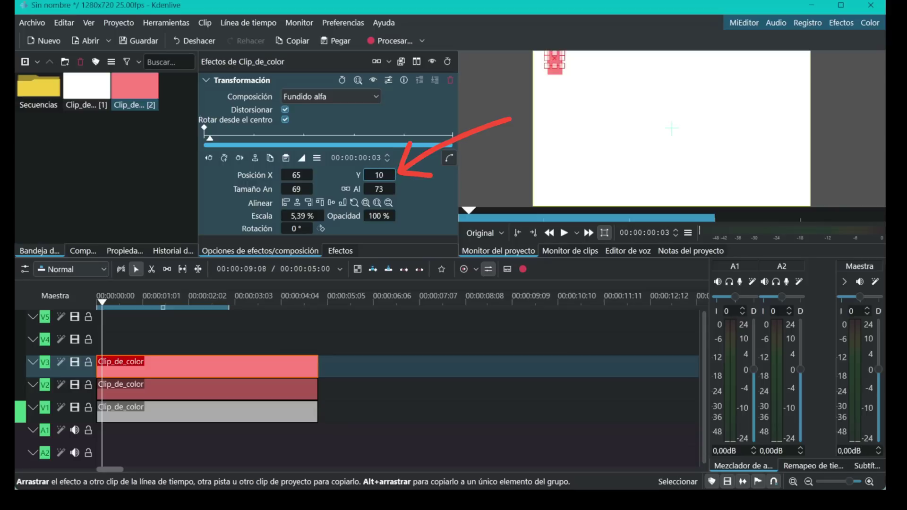
{"action": "left_click_drag", "start_coordinate": [378, 175], "coordinate": [435, 175]}
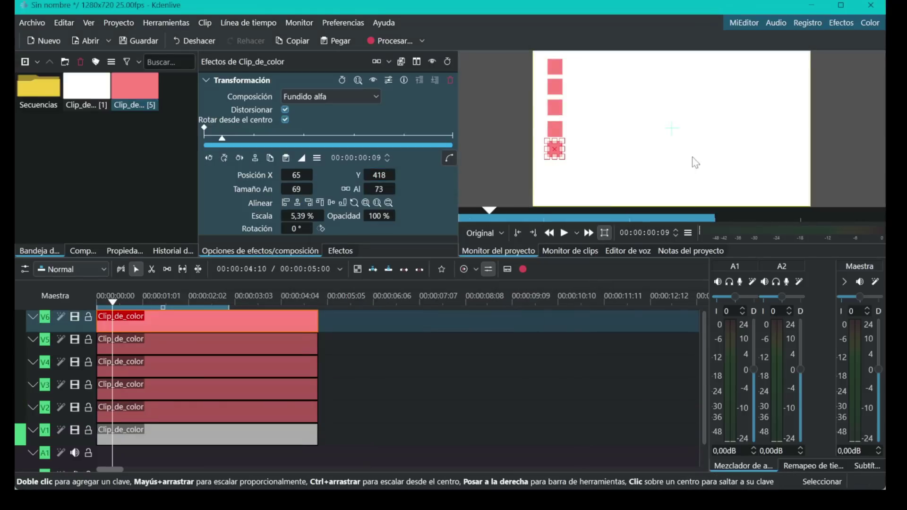
Step: Add a Transformación keyframe at 00:00:00:06 on the V2 clip with Cúbica saliente interpolation
{"action": "left_click", "coordinate": [185, 414]}
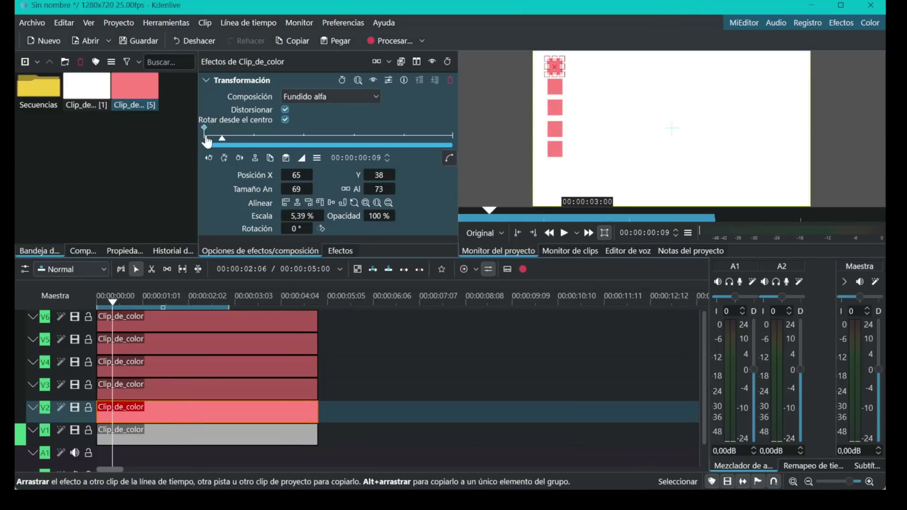
{"action": "left_click_drag", "start_coordinate": [221, 139], "coordinate": [217, 141]}
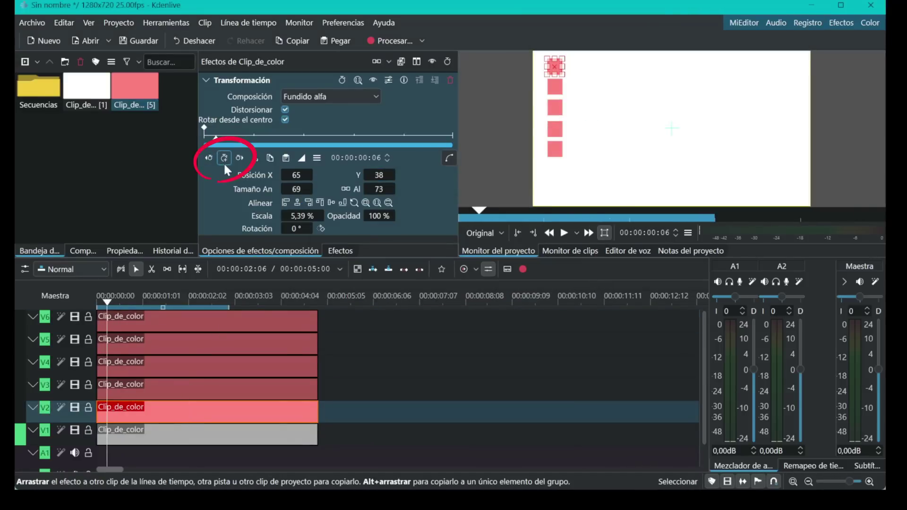
{"action": "left_click", "coordinate": [225, 158]}
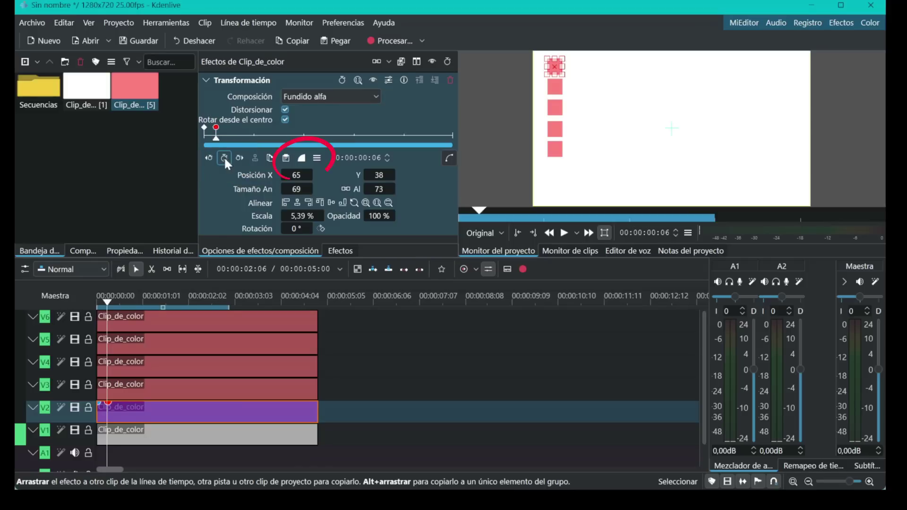
{"action": "left_click", "coordinate": [302, 160]}
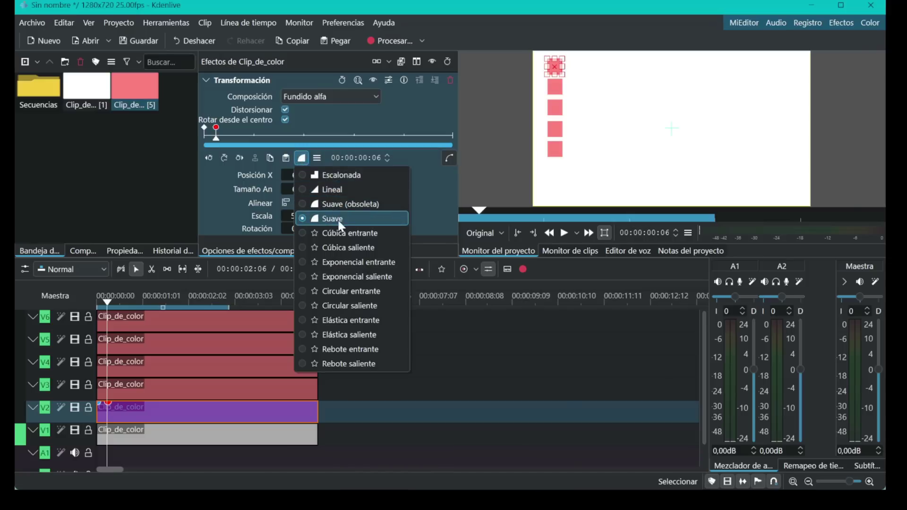
{"action": "left_click", "coordinate": [301, 246]}
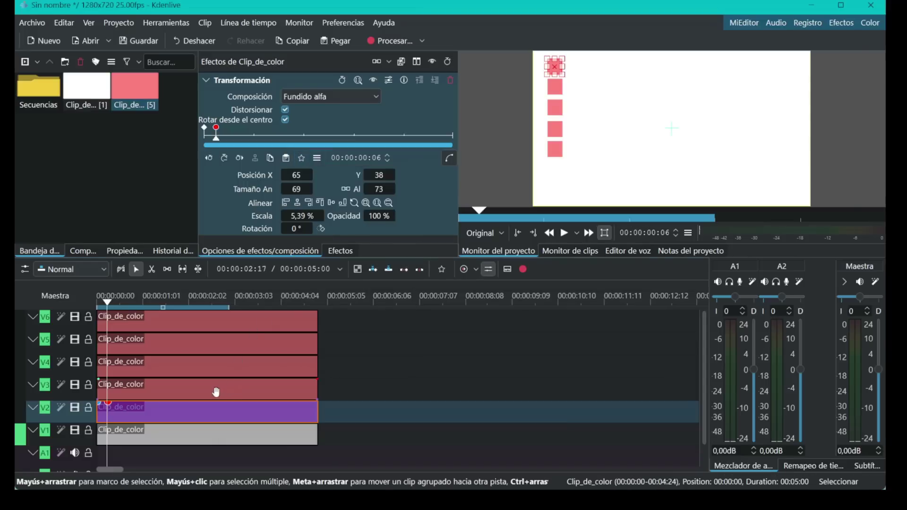
Step: Add keyframes at 00:00:00:06 with Exponencial saliente interpolation on the V3 clip and Circular saliente on the V4 clip
{"action": "left_click", "coordinate": [216, 389]}
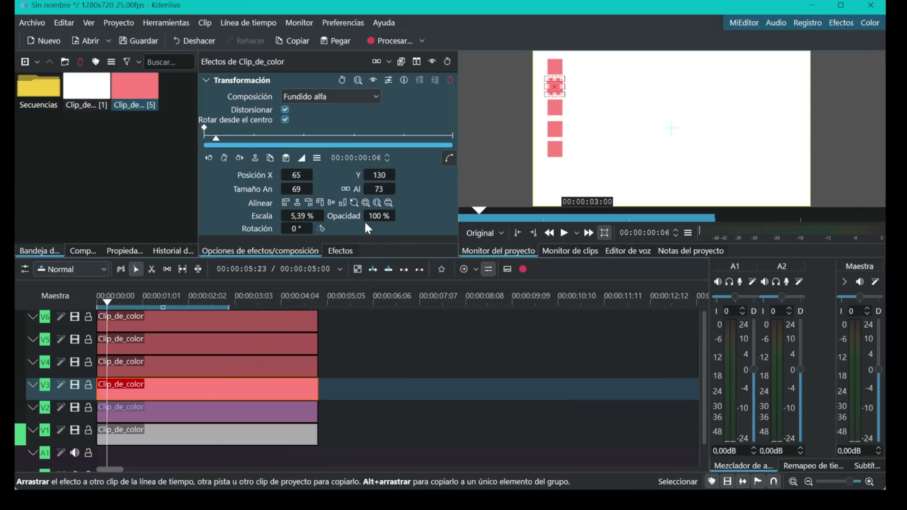
{"action": "left_click", "coordinate": [224, 158]}
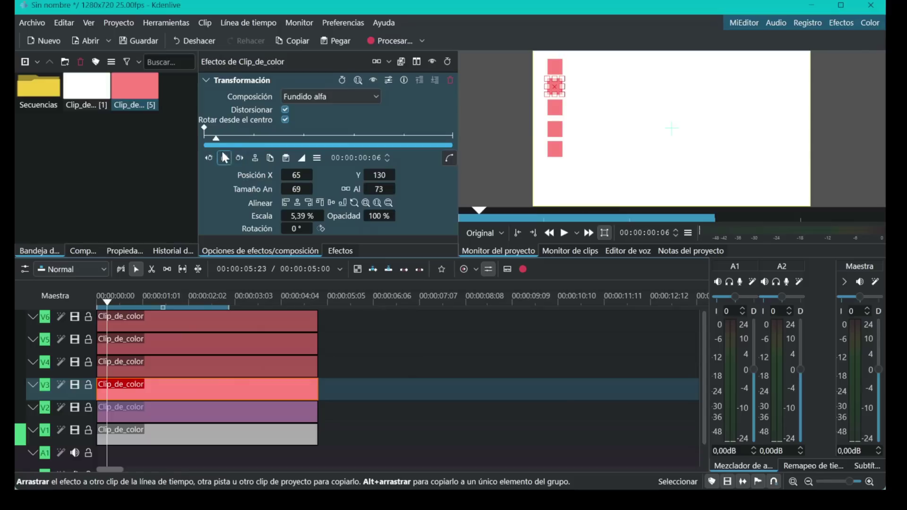
{"action": "left_click", "coordinate": [301, 158]}
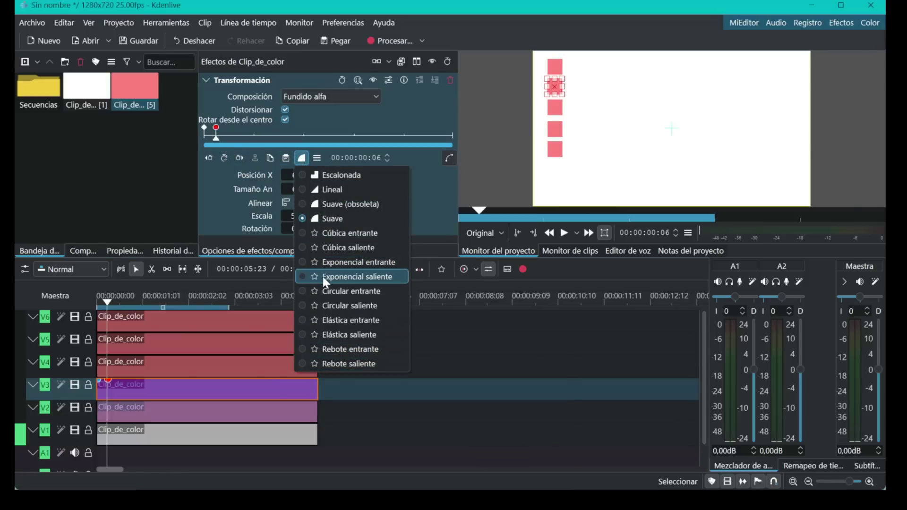
{"action": "left_click", "coordinate": [216, 366]}
{"action": "left_click", "coordinate": [302, 158]}
{"action": "left_click", "coordinate": [330, 306]}
Step: Add keyframes at 00:00:00:06 with Elástica saliente interpolation on the V5 clip and Rebote saliente on the V6 clip
{"action": "left_click", "coordinate": [265, 344]}
{"action": "left_click", "coordinate": [301, 158]}
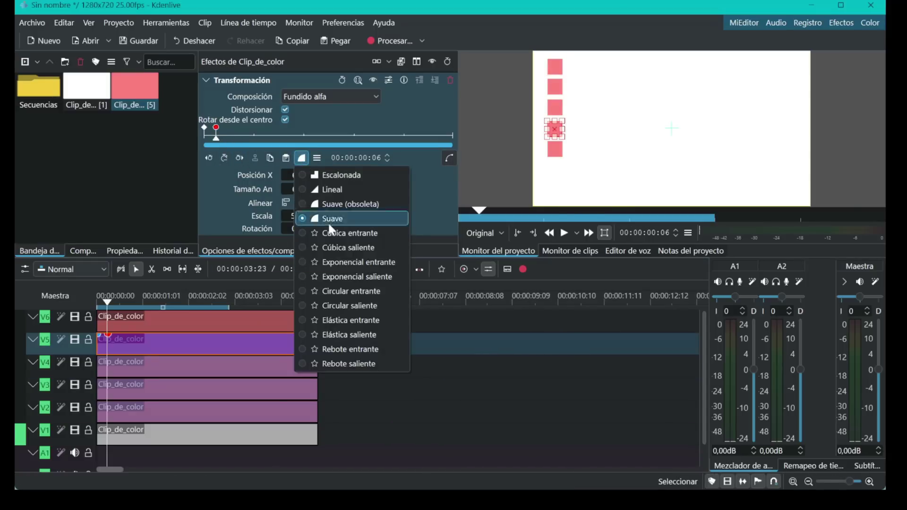
{"action": "left_click", "coordinate": [321, 334]}
{"action": "left_click", "coordinate": [265, 321]}
{"action": "left_click", "coordinate": [302, 158]}
{"action": "left_click", "coordinate": [329, 364]}
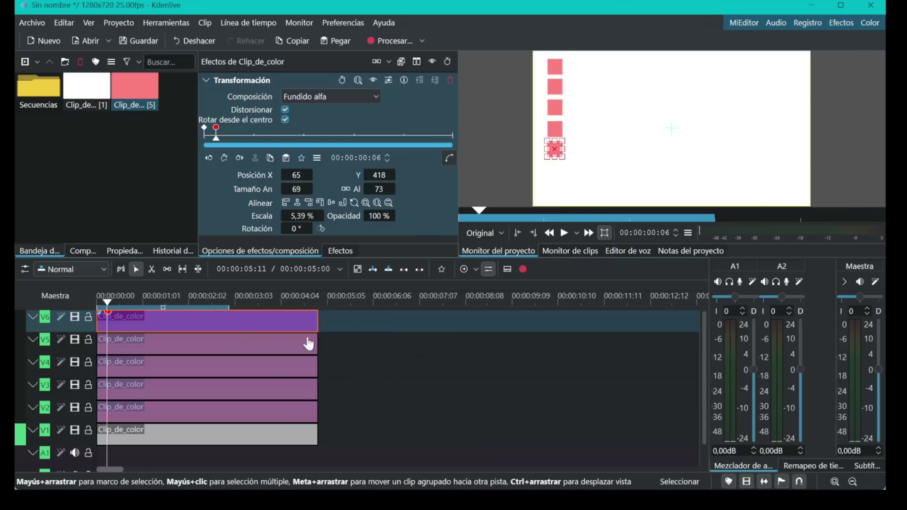
Step: Add a second Transformación keyframe at 00:00:04:06 on each pink clip, from track V6 down to V2
{"action": "left_click_drag", "start_coordinate": [108, 306], "coordinate": [287, 311]}
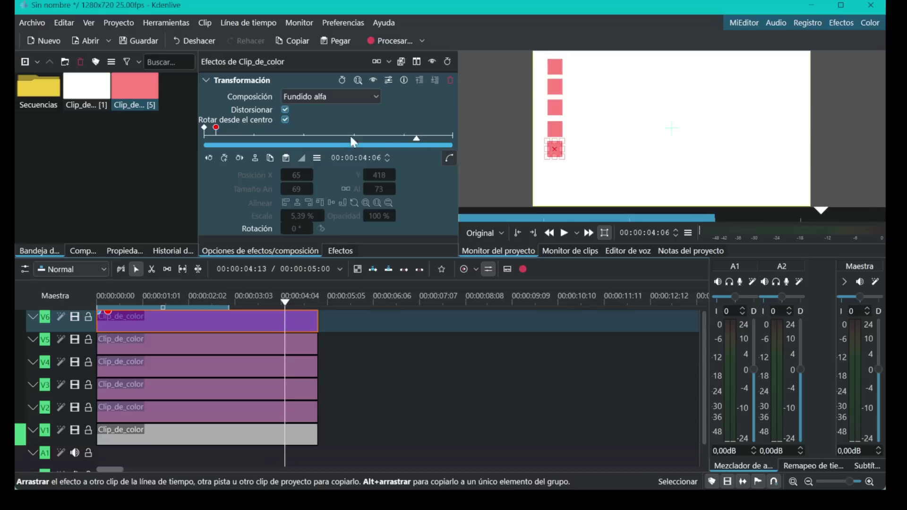
{"action": "left_click", "coordinate": [225, 158]}
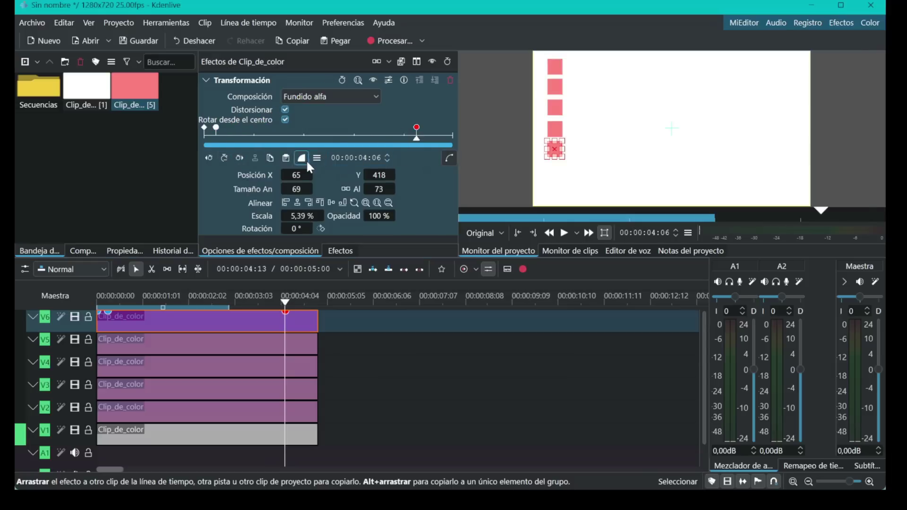
{"action": "key", "text": "Down"}
{"action": "key", "text": "Down"}
{"action": "key", "text": "Down"}
{"action": "key", "text": "Down"}
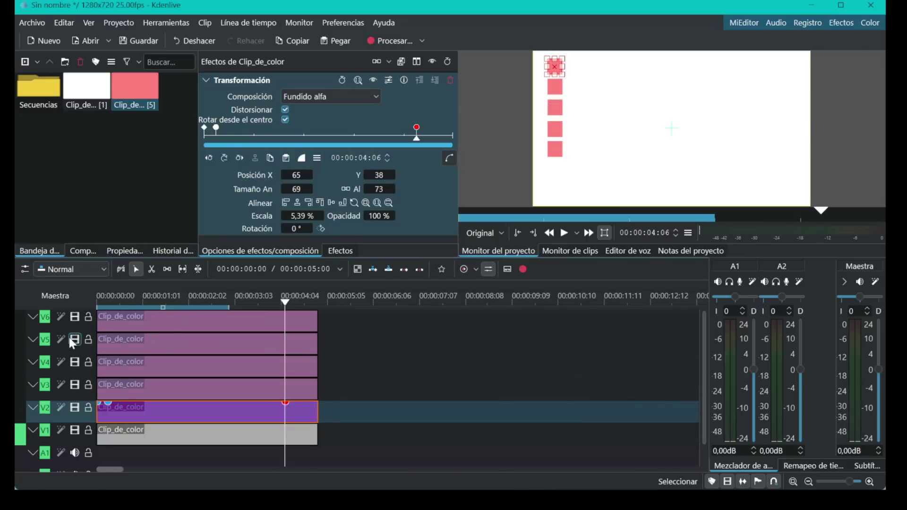
Step: Create a title clip labelling the squares Cúbica Saliente, Exponencial Saliente, Circular Saliente, Elastico Saliente and Rebote Saliente
{"action": "scroll", "coordinate": [76, 339], "scroll_direction": "up", "scroll_amount": 2}
{"action": "left_click", "coordinate": [85, 166]}
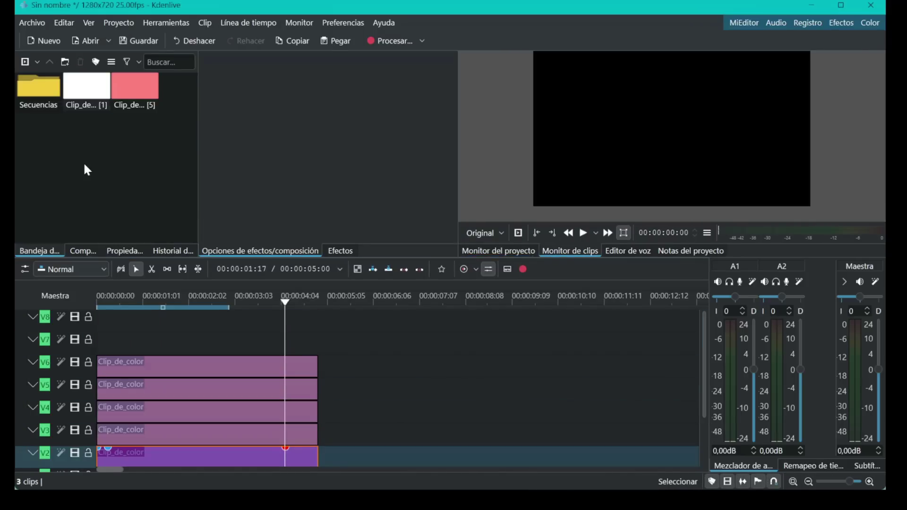
{"action": "right_click", "coordinate": [85, 166]}
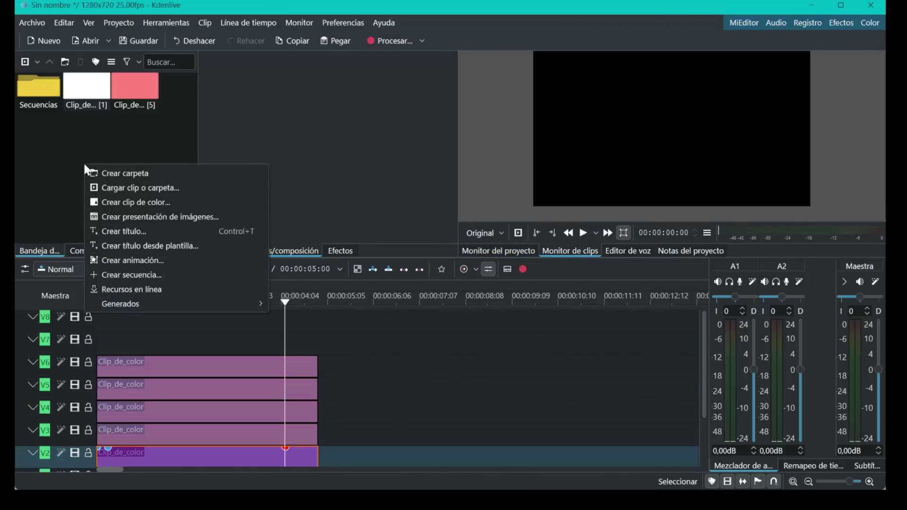
{"action": "left_click", "coordinate": [127, 232]}
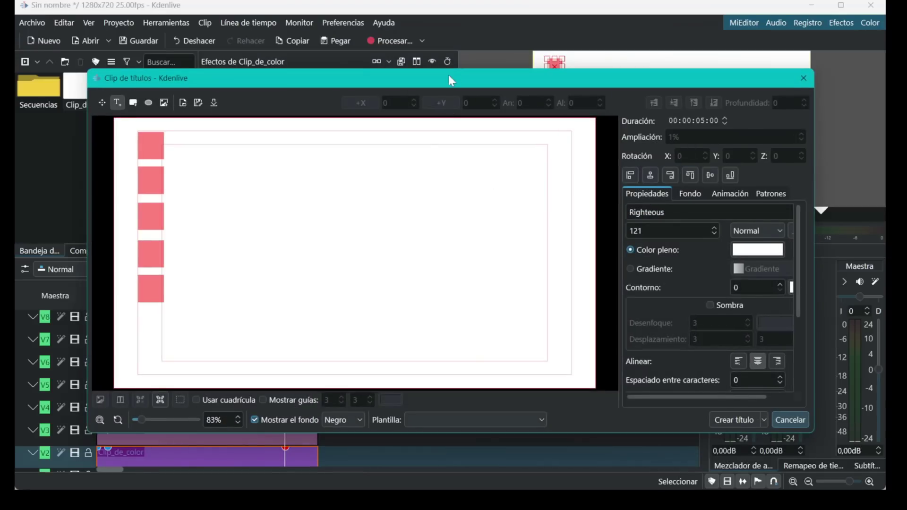
{"action": "left_click_drag", "start_coordinate": [452, 75], "coordinate": [515, 55]}
{"action": "left_click", "coordinate": [821, 230]}
{"action": "left_click", "coordinate": [606, 188]}
{"action": "left_click", "coordinate": [583, 344]}
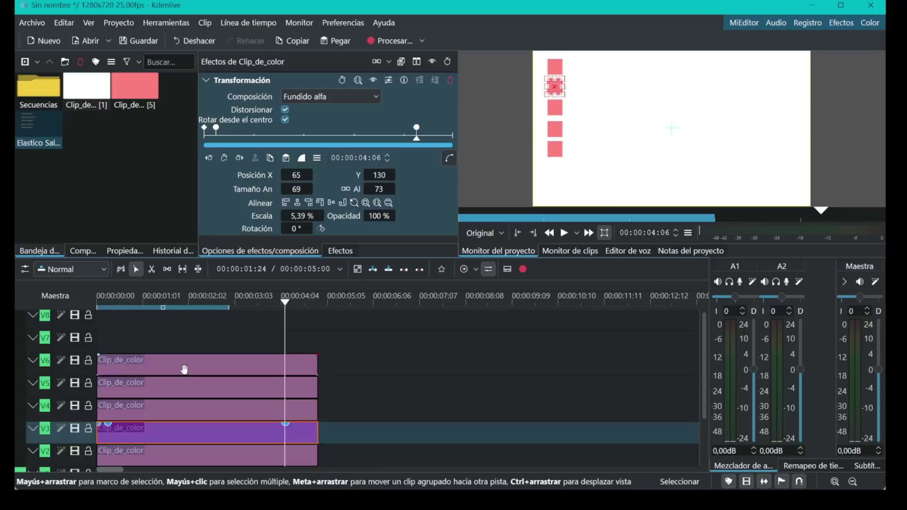
Step: Move the five pink clips up one track each, from V2–V6 to V3–V7, leaving V2 empty
{"action": "left_click_drag", "start_coordinate": [184, 367], "coordinate": [185, 344]}
{"action": "left_click_drag", "start_coordinate": [189, 388], "coordinate": [190, 366]}
{"action": "left_click_drag", "start_coordinate": [197, 412], "coordinate": [196, 389]}
{"action": "left_click_drag", "start_coordinate": [199, 434], "coordinate": [198, 411]}
{"action": "left_click_drag", "start_coordinate": [201, 454], "coordinate": [201, 433]}
Step: Place the title clip with the interpolation labels at the start of track V2, above the white background
{"action": "scroll", "coordinate": [370, 384], "scroll_direction": "right", "scroll_amount": 2}
{"action": "scroll", "coordinate": [370, 384], "scroll_direction": "left", "scroll_amount": 2}
{"action": "left_click_drag", "start_coordinate": [706, 406], "coordinate": [705, 447]}
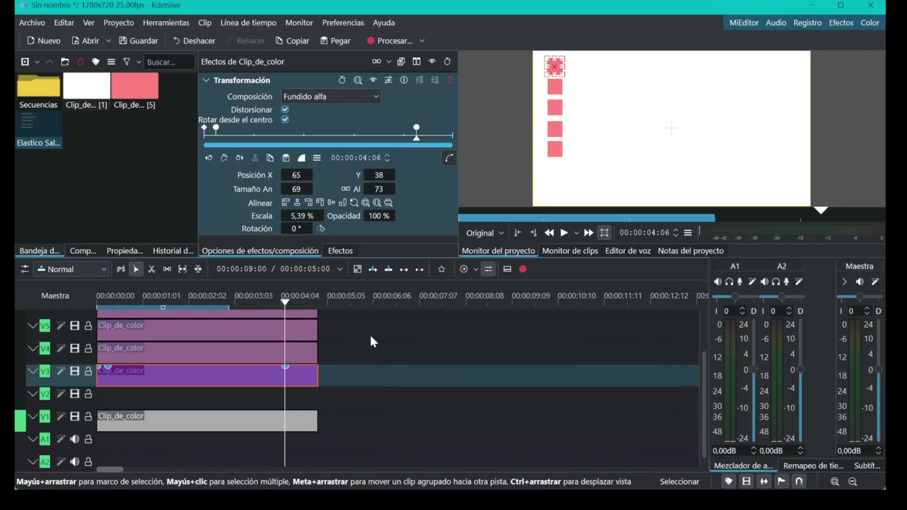
{"action": "left_click_drag", "start_coordinate": [29, 133], "coordinate": [111, 442]}
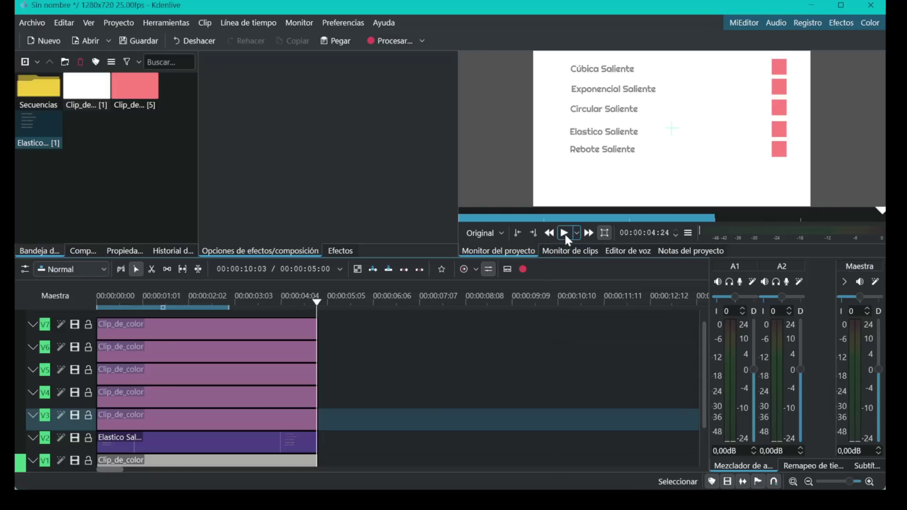
Step: Play the sequence repeatedly from the start to compare the motion of the five squares
{"action": "key", "text": "space"}
{"action": "left_click", "coordinate": [564, 233]}
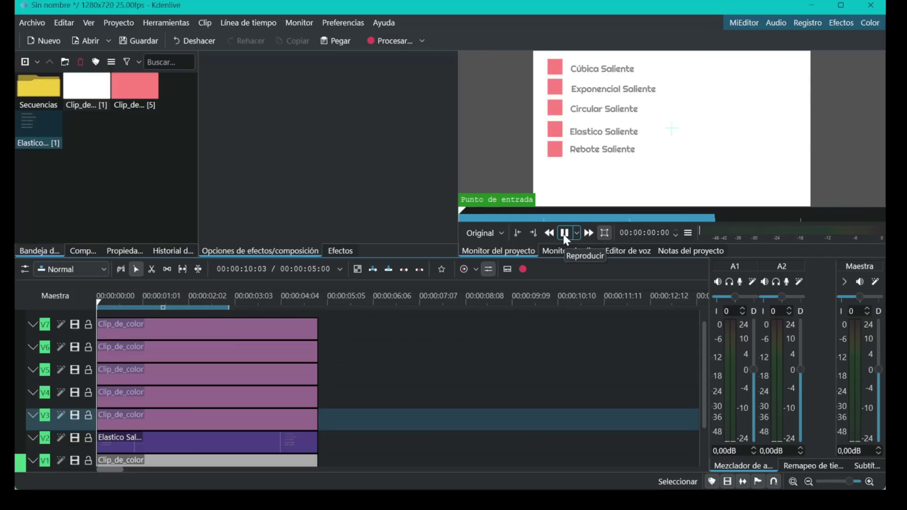
{"action": "left_click", "coordinate": [563, 233]}
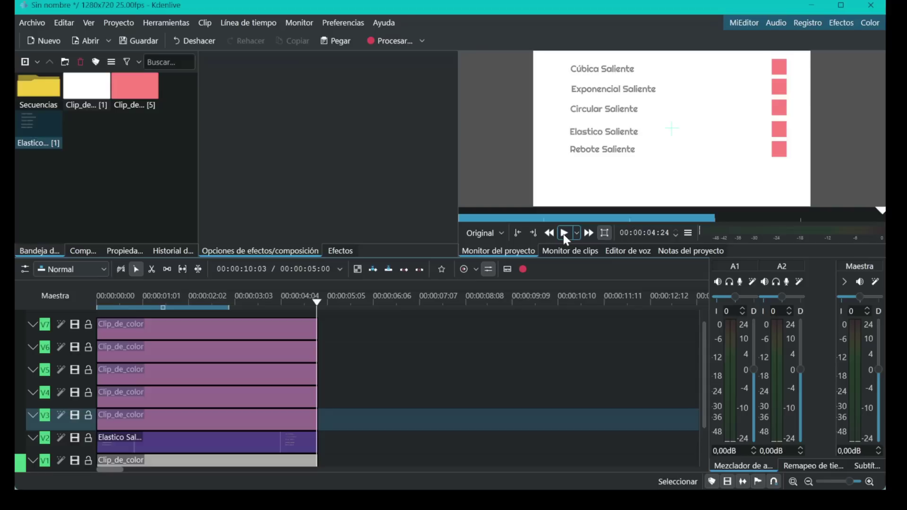
{"action": "key", "text": "Home"}
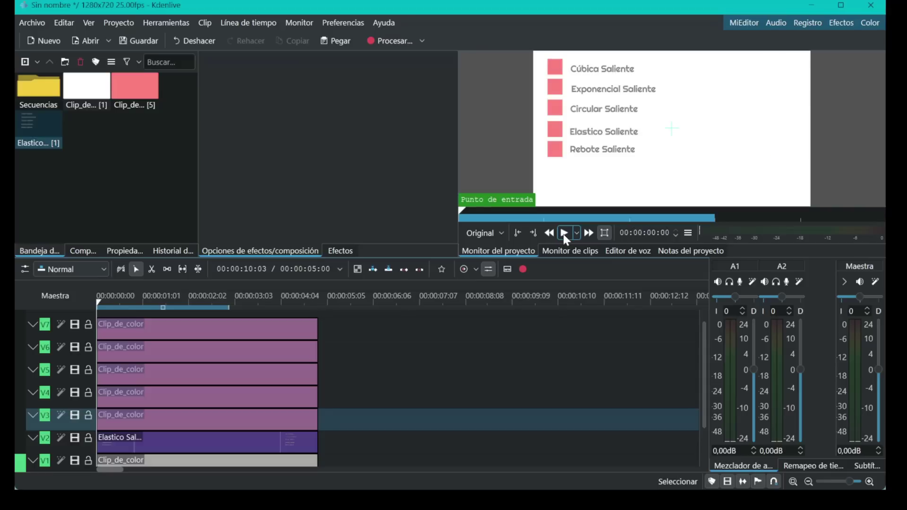
{"action": "left_click", "coordinate": [563, 233]}
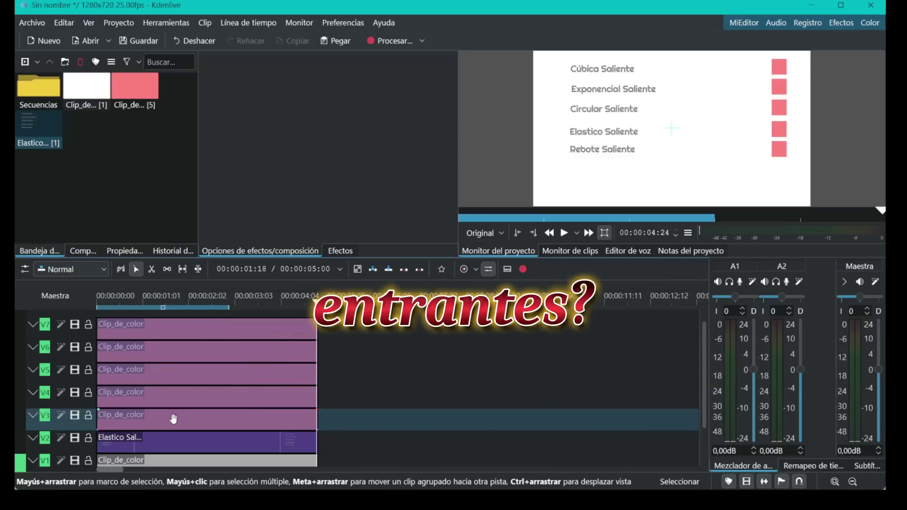
Step: Relabel the title clip's five lines as Cúbica Entrante, Exponencial Entrante, Circular Entrante, Elastico Entrante and Rebote Entrante
{"action": "left_click", "coordinate": [38, 128]}
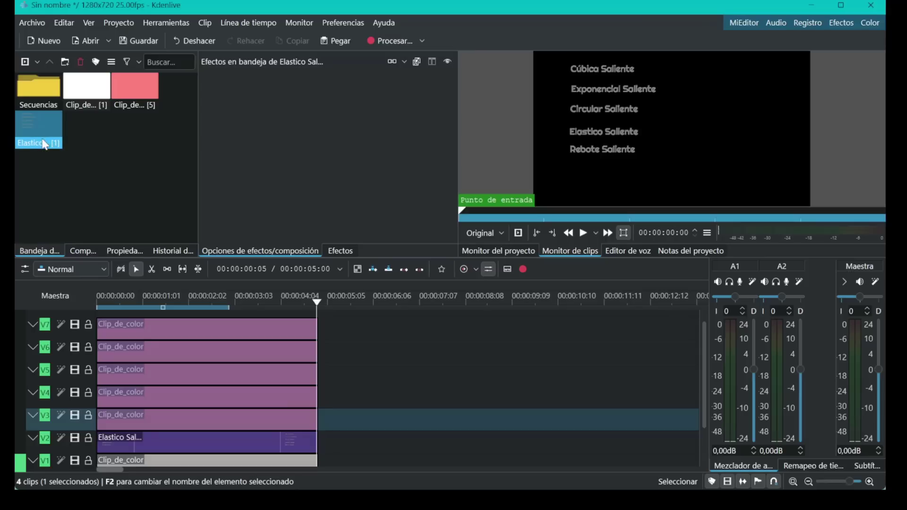
{"action": "left_click", "coordinate": [156, 327]}
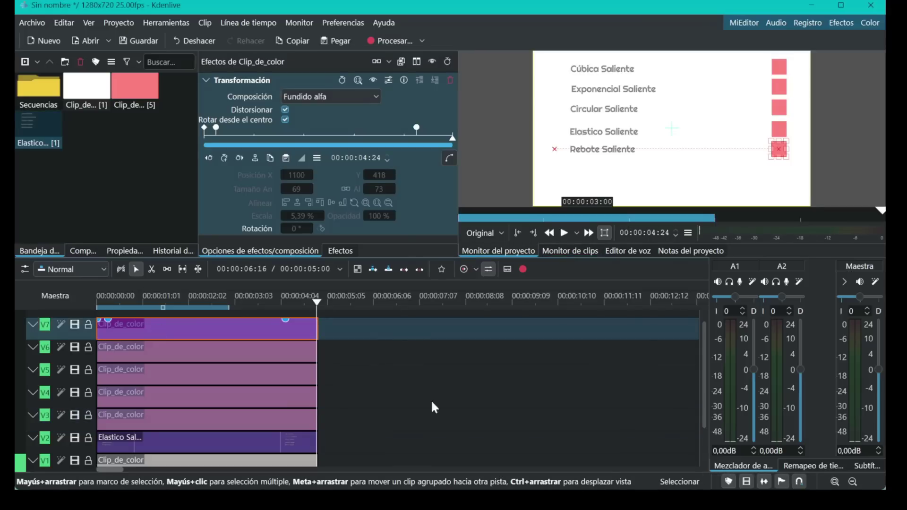
{"action": "mouse_move", "coordinate": [270, 479]}
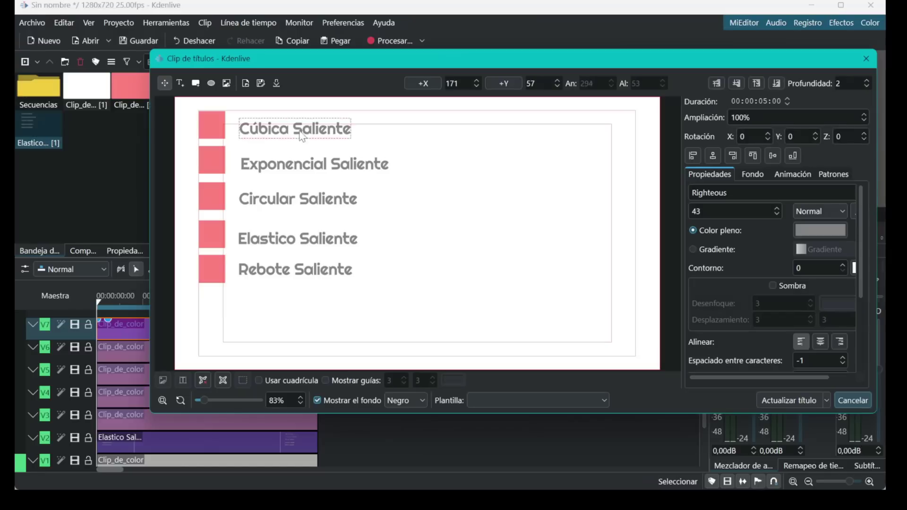
{"action": "type", "text": "Entrante"}
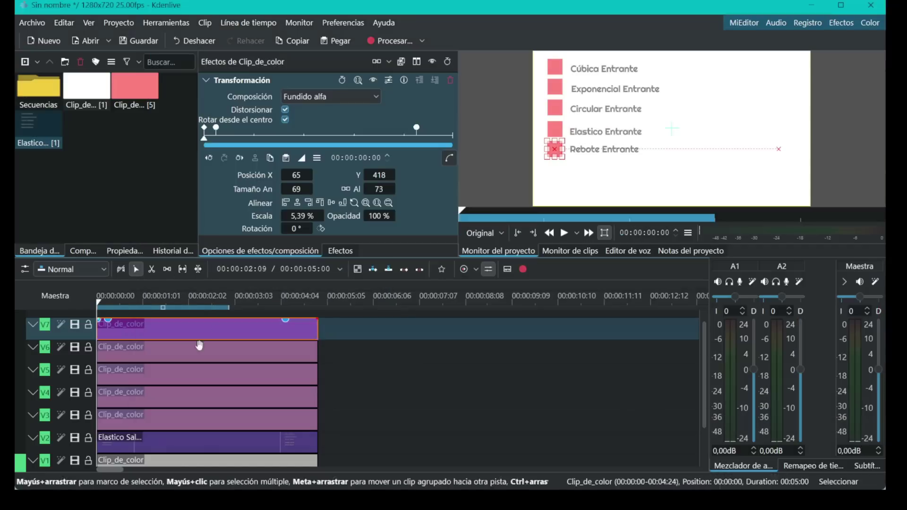
Step: Change the keyframe at 00:00:00:06 of each pink clip on V3–V7 to the Entrante interpolation named beside its square
{"action": "left_click", "coordinate": [240, 158]}
{"action": "left_click", "coordinate": [183, 353]}
{"action": "left_click", "coordinate": [189, 373]}
{"action": "left_click", "coordinate": [302, 158]}
{"action": "left_click", "coordinate": [319, 293]}
{"action": "left_click", "coordinate": [199, 420]}
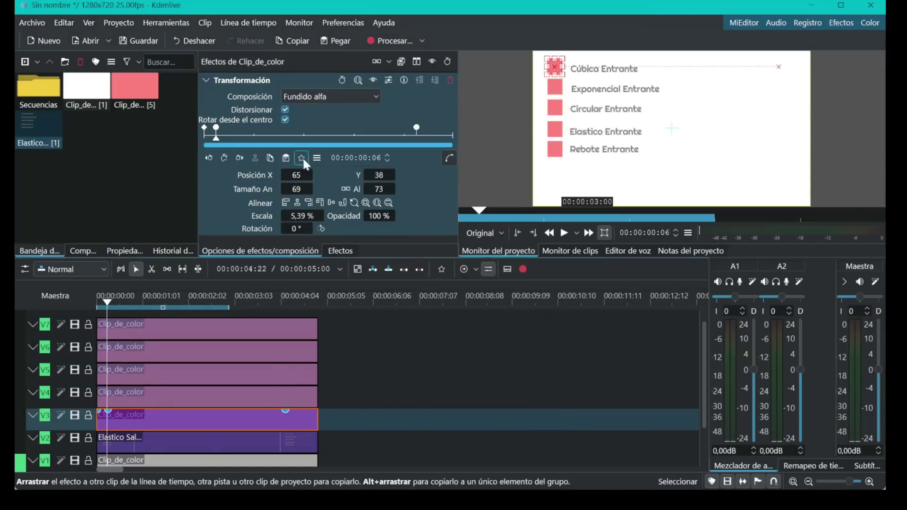
{"action": "left_click", "coordinate": [335, 354]}
Step: Play the sequence repeatedly from the start to compare the five squares moving with the Entrante interpolations
{"action": "key", "text": "Home"}
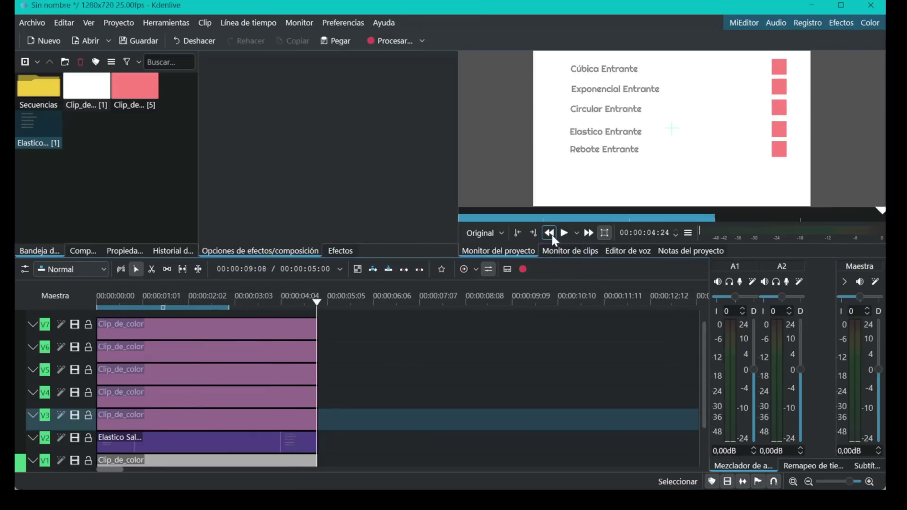
{"action": "key", "text": "space"}
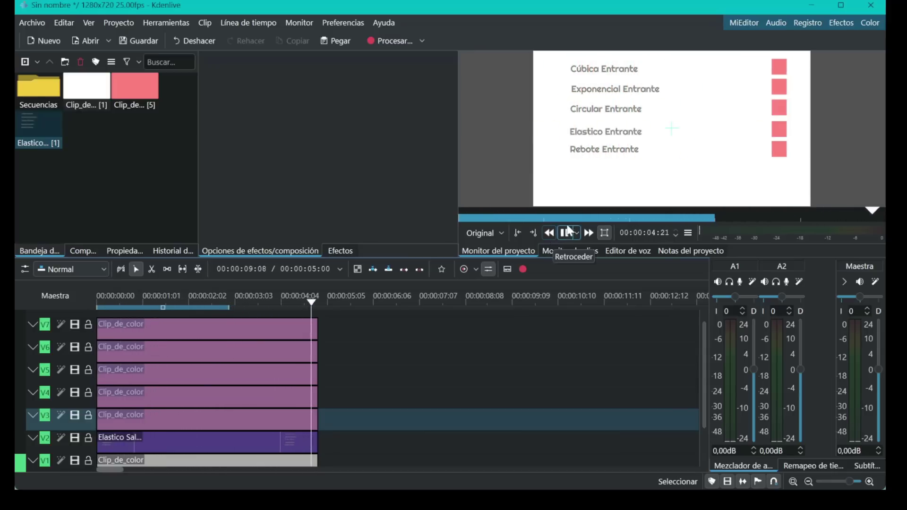
{"action": "left_click", "coordinate": [565, 233]}
{"action": "left_click", "coordinate": [549, 233]}
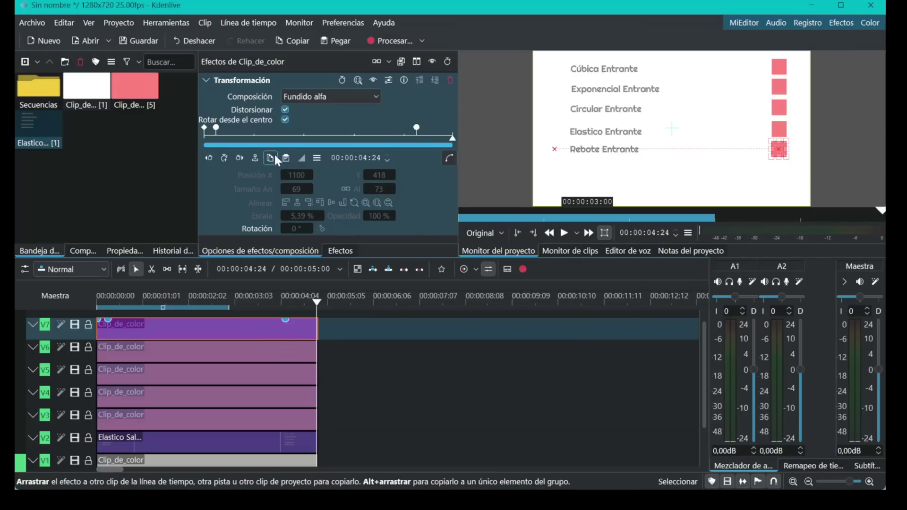
Step: Show the Rebote Entrante clip's Transform keyframes as curves and examine the Posición X curve between its keyframes
{"action": "left_click", "coordinate": [208, 157]}
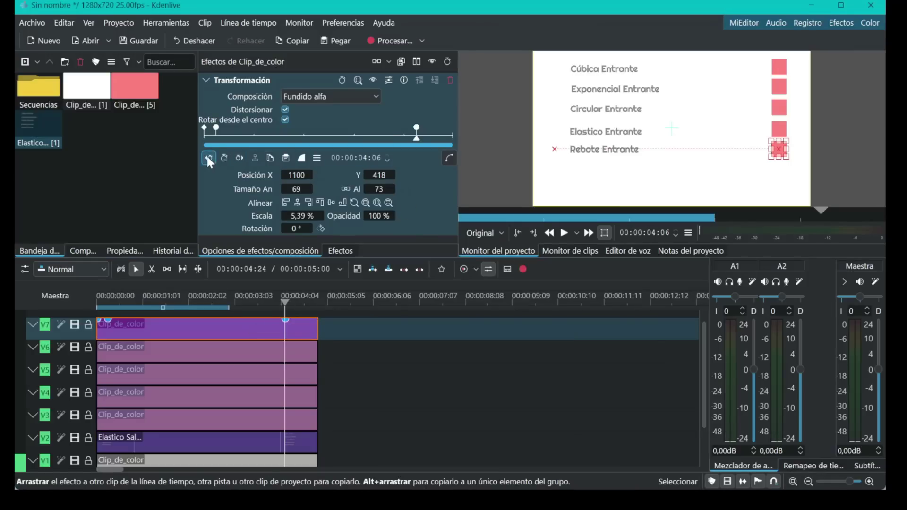
{"action": "left_click", "coordinate": [208, 158]}
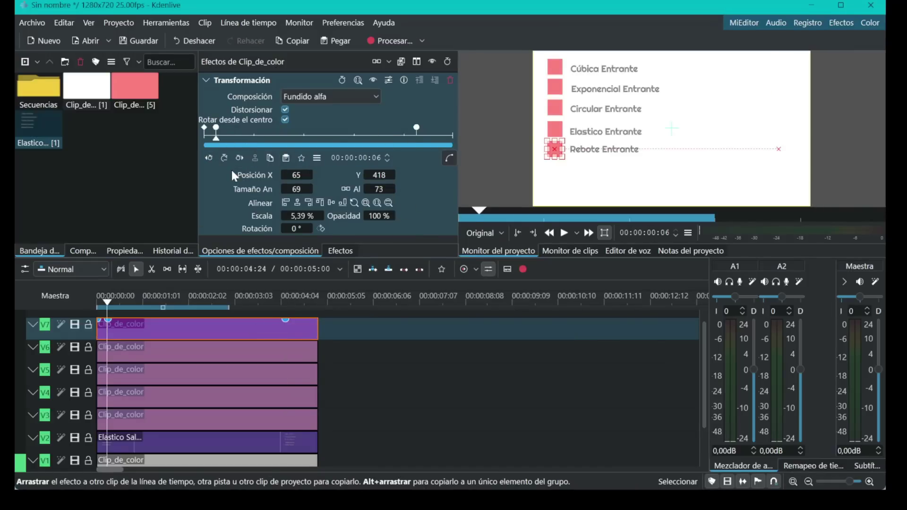
{"action": "left_click", "coordinate": [449, 159]}
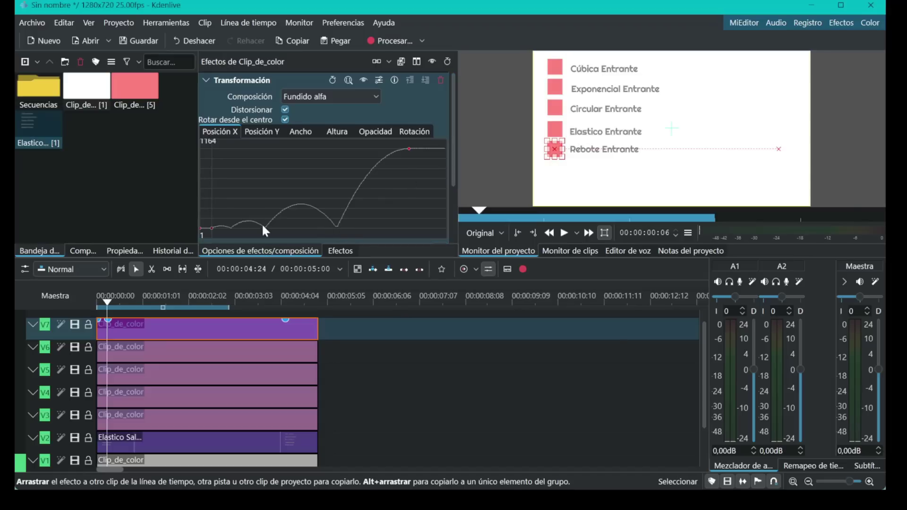
{"action": "left_click", "coordinate": [410, 149]}
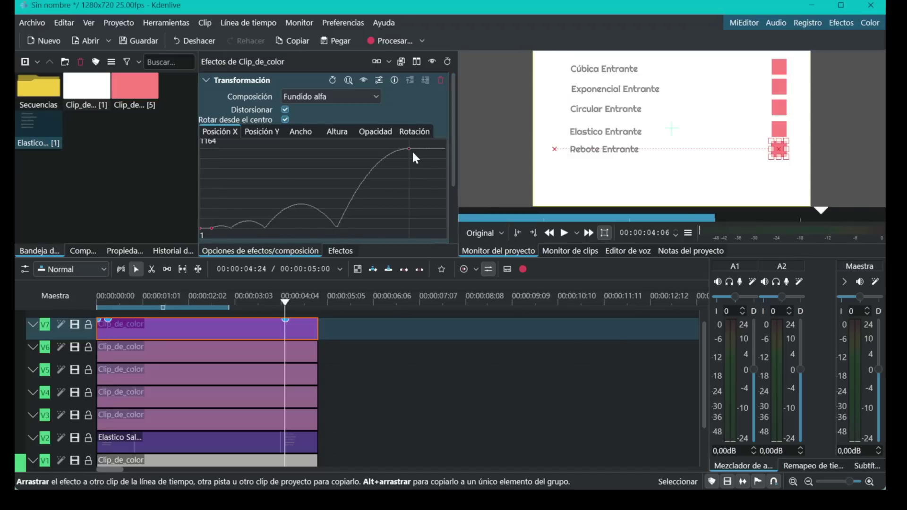
{"action": "left_click", "coordinate": [336, 225]}
{"action": "mouse_move", "coordinate": [336, 229]}
{"action": "left_mouse_down"}
{"action": "mouse_move", "coordinate": [345, 231]}
{"action": "mouse_move", "coordinate": [336, 230]}
{"action": "left_mouse_up"}
{"action": "scroll", "coordinate": [382, 218], "scroll_direction": "down", "scroll_amount": 1}
{"action": "left_click", "coordinate": [212, 190]}
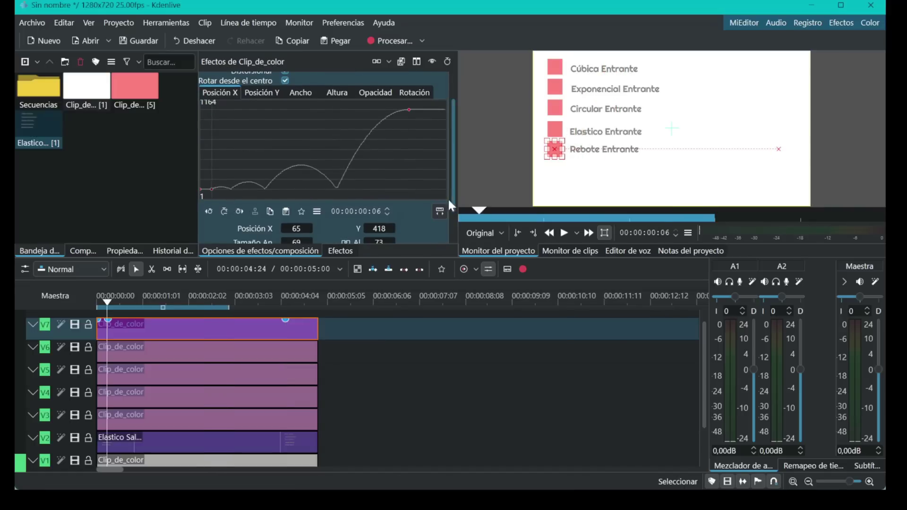
{"action": "scroll", "coordinate": [447, 198], "scroll_direction": "up", "scroll_amount": 1}
Step: View the curves for Posición Y, Ancho, Altura, Opacidad and Rotación, and return to the Posición X curve
{"action": "left_click", "coordinate": [262, 130]}
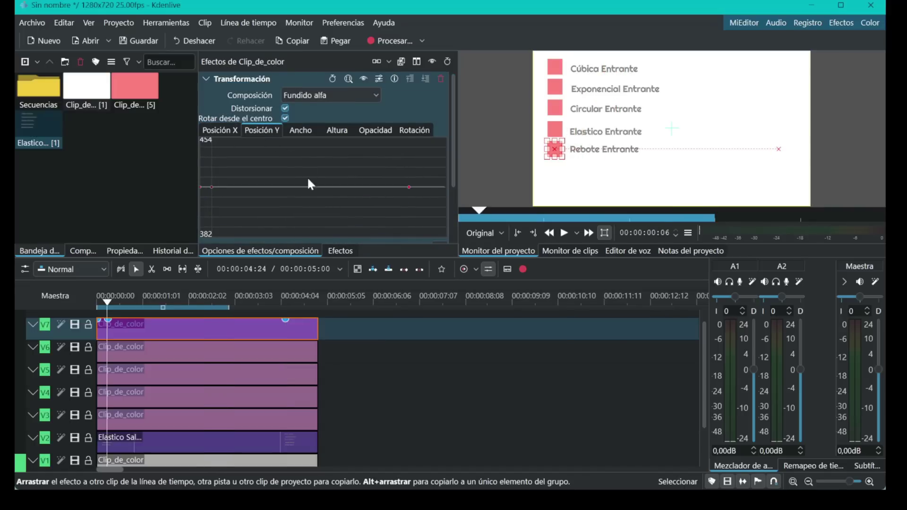
{"action": "left_click", "coordinate": [302, 130]}
{"action": "left_click", "coordinate": [341, 131]}
{"action": "left_click", "coordinate": [375, 132]}
{"action": "left_click", "coordinate": [411, 132]}
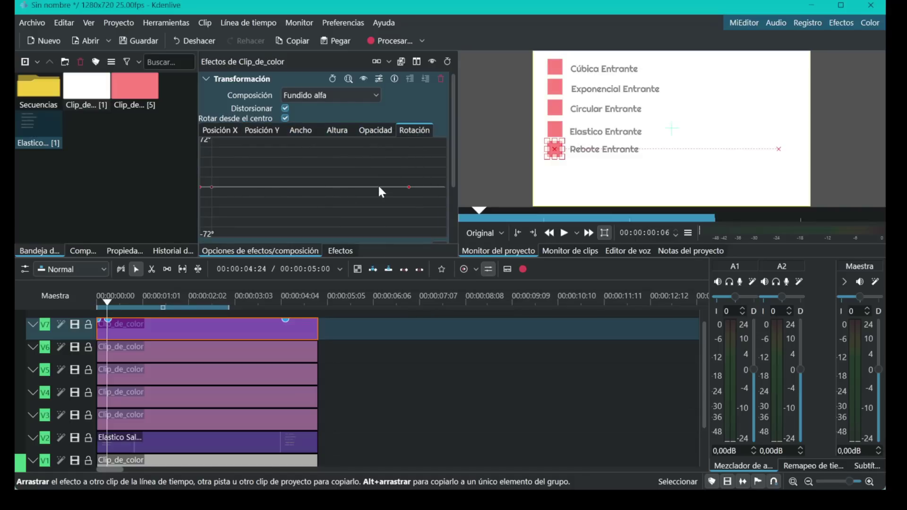
{"action": "left_click", "coordinate": [215, 132]}
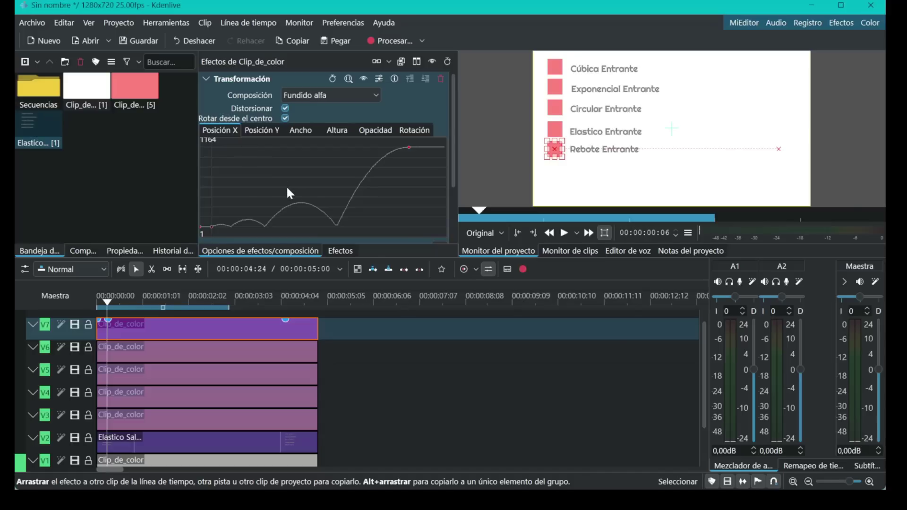
Step: Scrub along the Posición X curve to 00:00:02:06 and look over the Transform effect's composition modes and parameters
{"action": "left_click", "coordinate": [336, 225]}
{"action": "left_click_drag", "start_coordinate": [335, 225], "coordinate": [311, 223]}
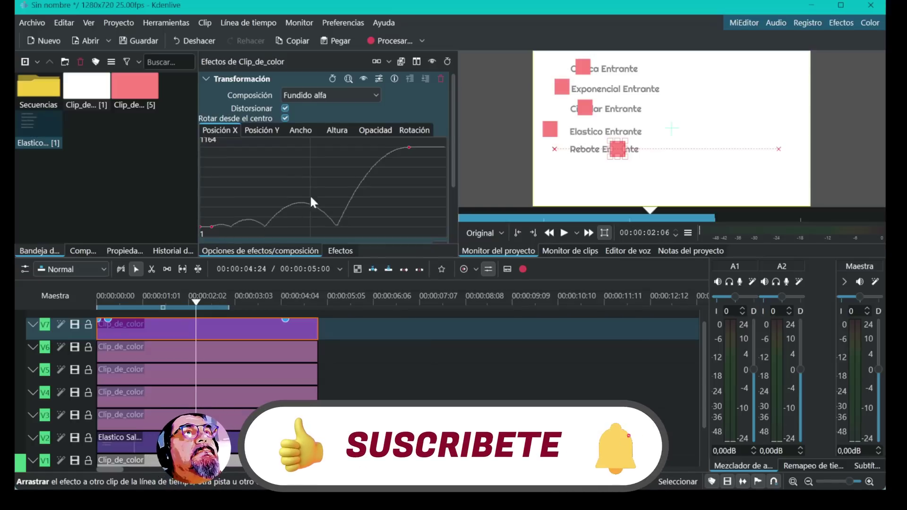
{"action": "left_click", "coordinate": [367, 90]}
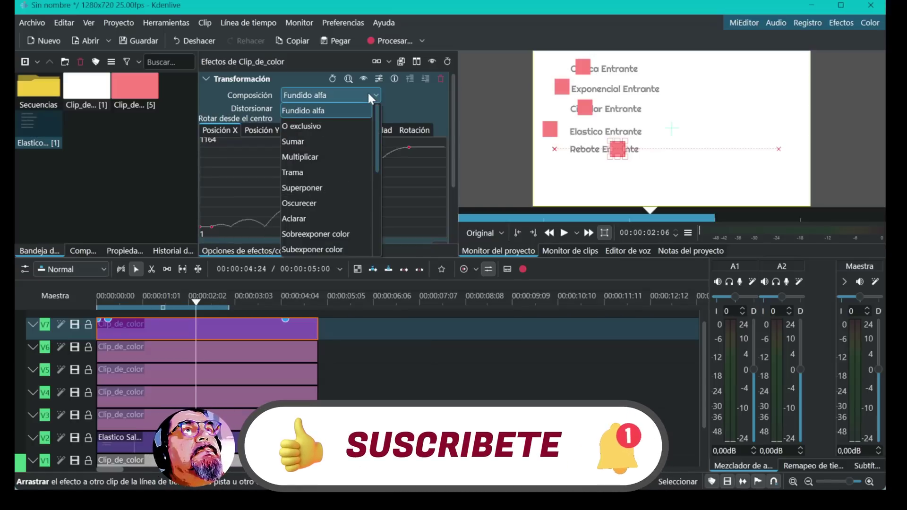
{"action": "left_click", "coordinate": [368, 92]}
{"action": "left_click_drag", "start_coordinate": [453, 173], "coordinate": [455, 256]}
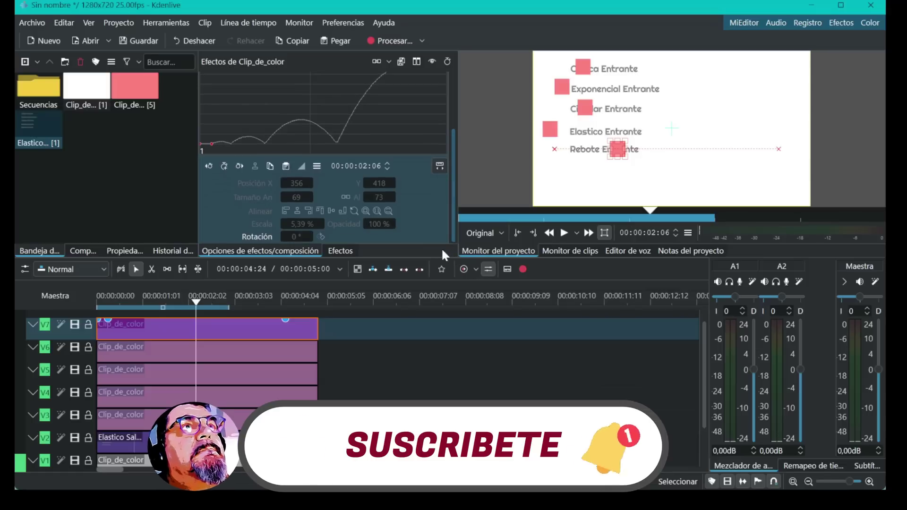
Step: Go back to the keyframe at 00:00:00:06 and switch the Transform keyframes from the curve editor to the timeline view
{"action": "left_click", "coordinate": [207, 166]}
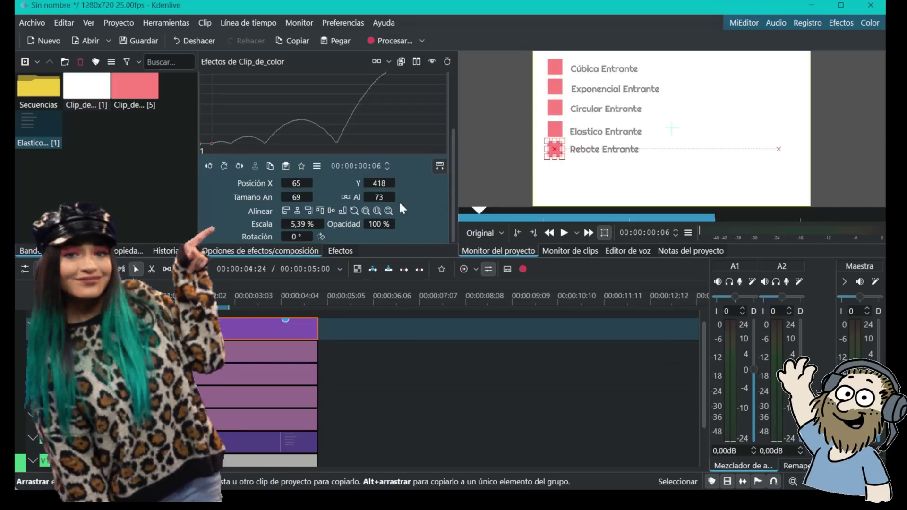
{"action": "left_click_drag", "start_coordinate": [450, 212], "coordinate": [452, 186]}
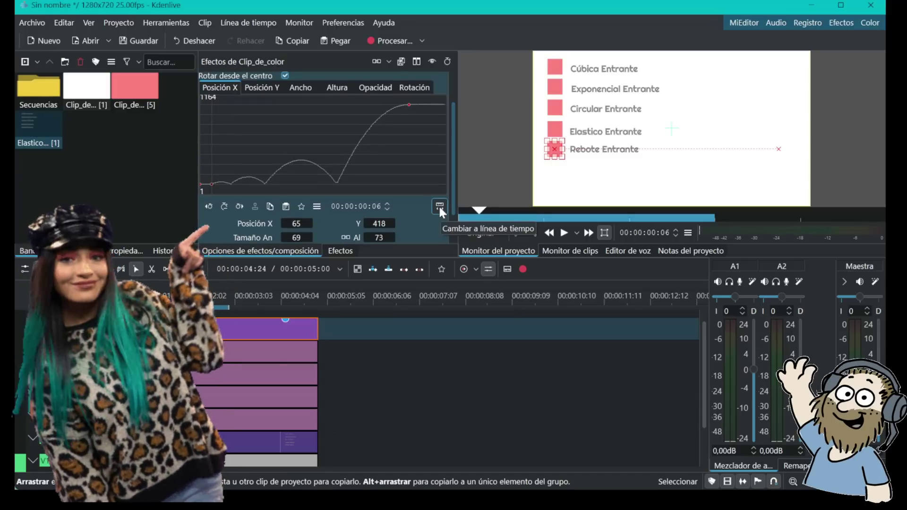
{"action": "left_click", "coordinate": [440, 208]}
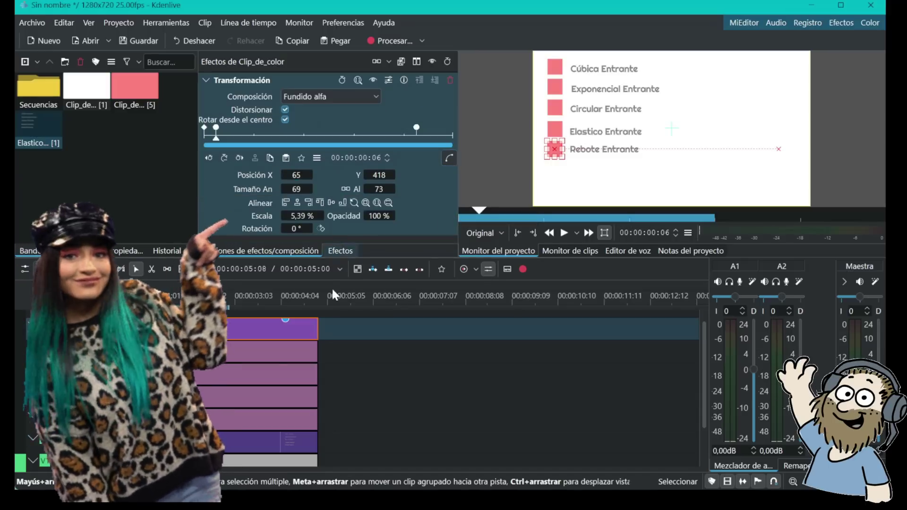